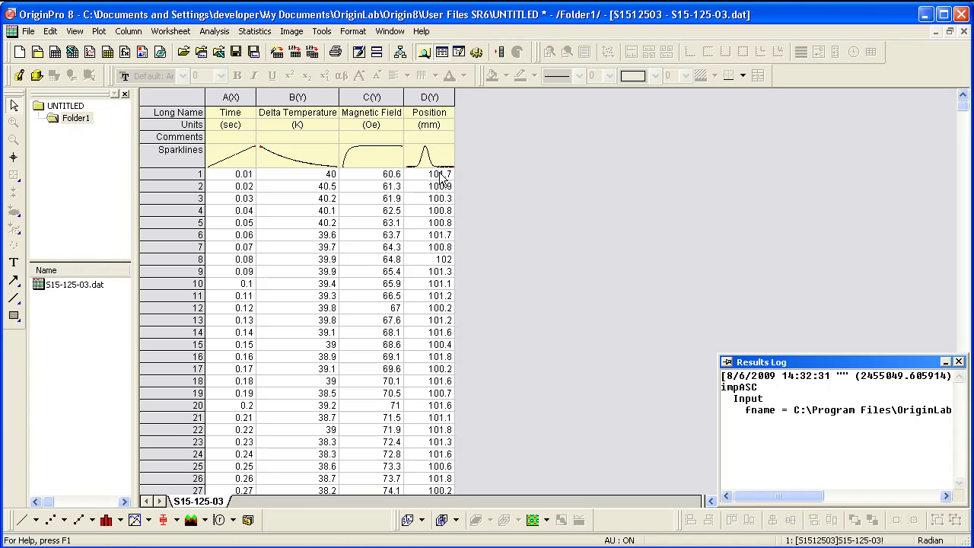
- Select columns B (Delta Temperature) and C (Magnetic Field) and bring up the Plot menu
drag(324, 99, 357, 98)
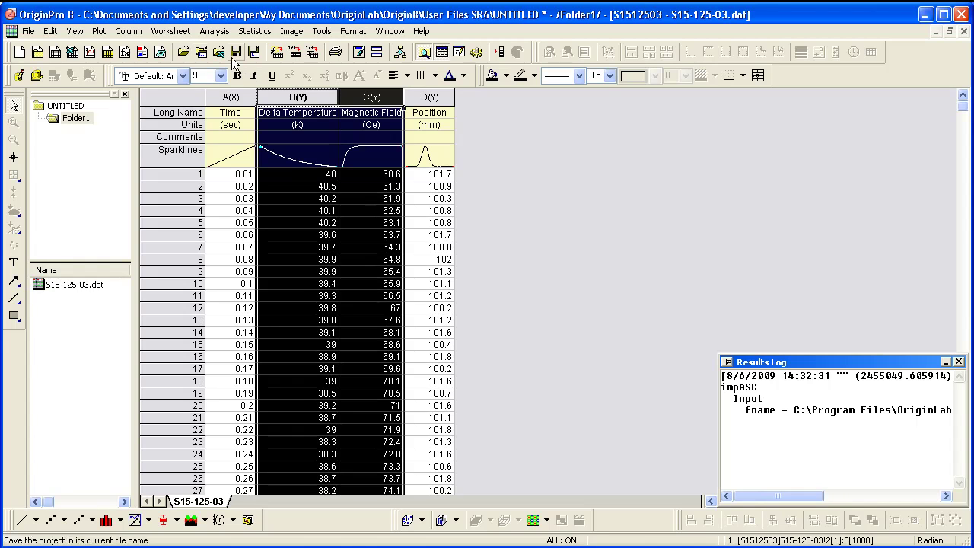
click(105, 36)
- Plot the selected columns against Time as a Double-Y graph from Multi-Curve
mouse_move(194, 113)
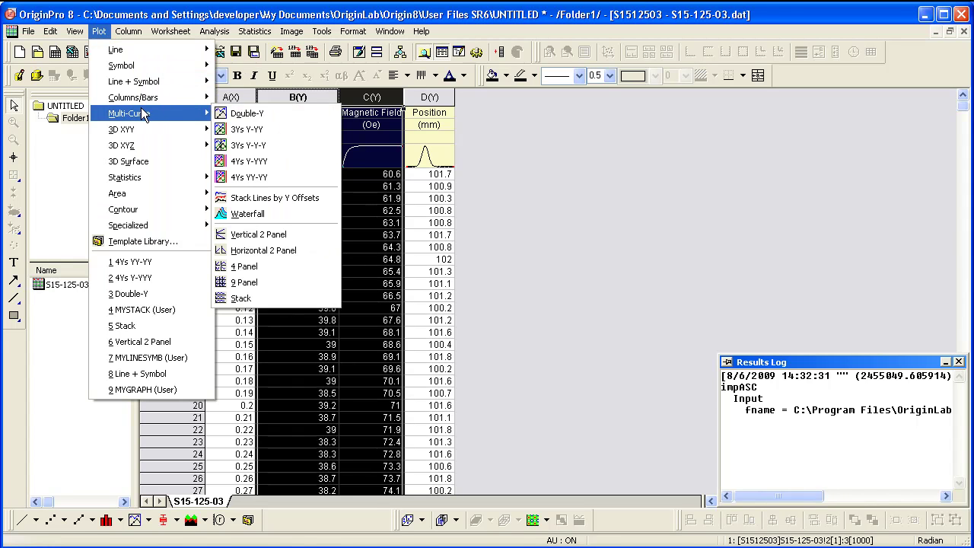
click(245, 114)
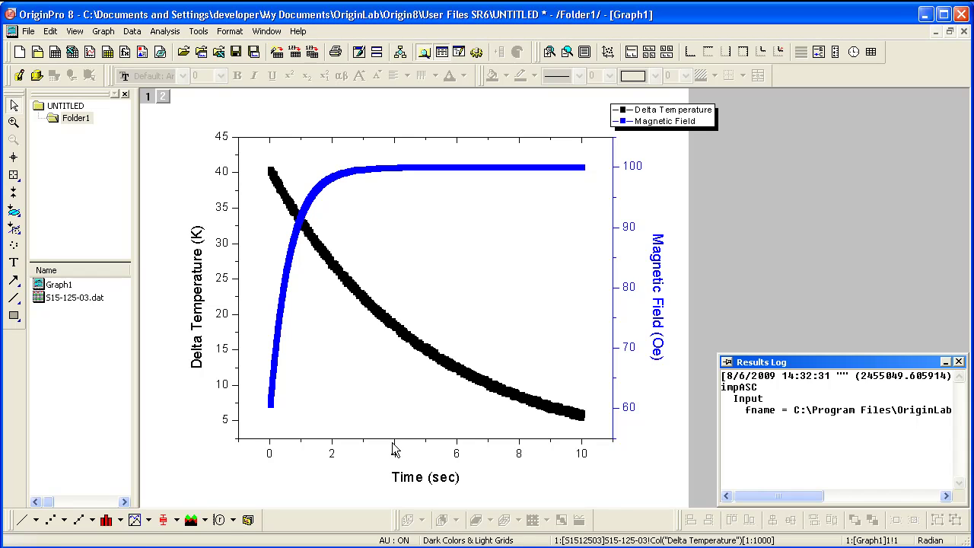
right_click(163, 97)
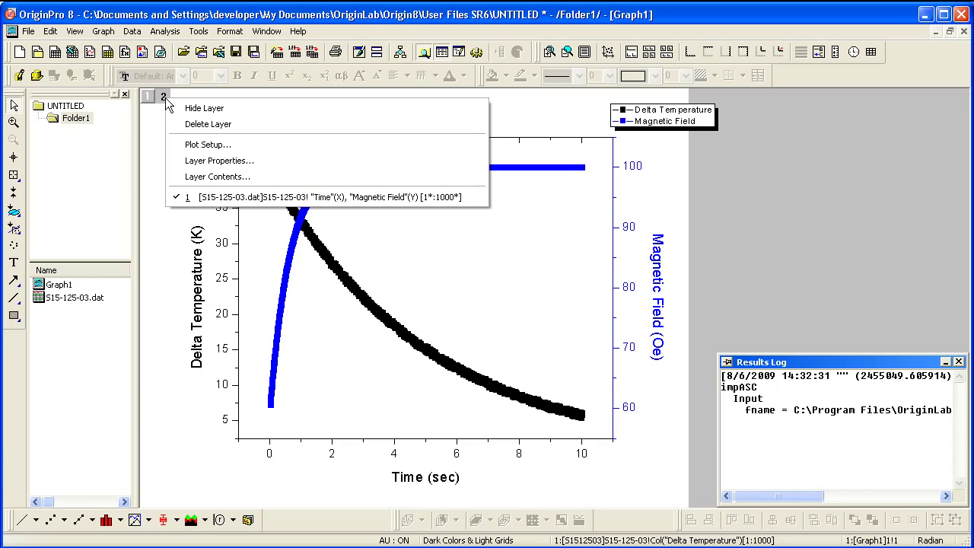
click(210, 160)
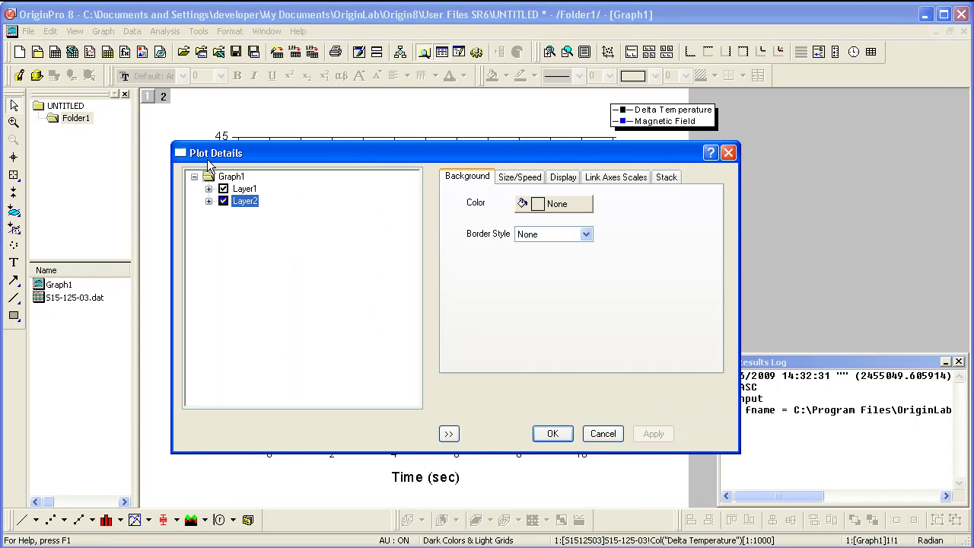
click(628, 182)
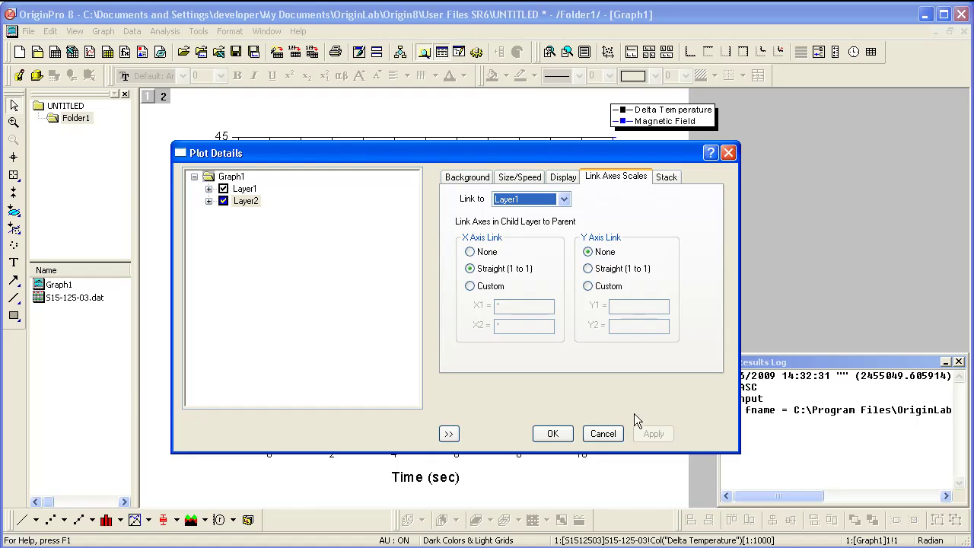
click(607, 439)
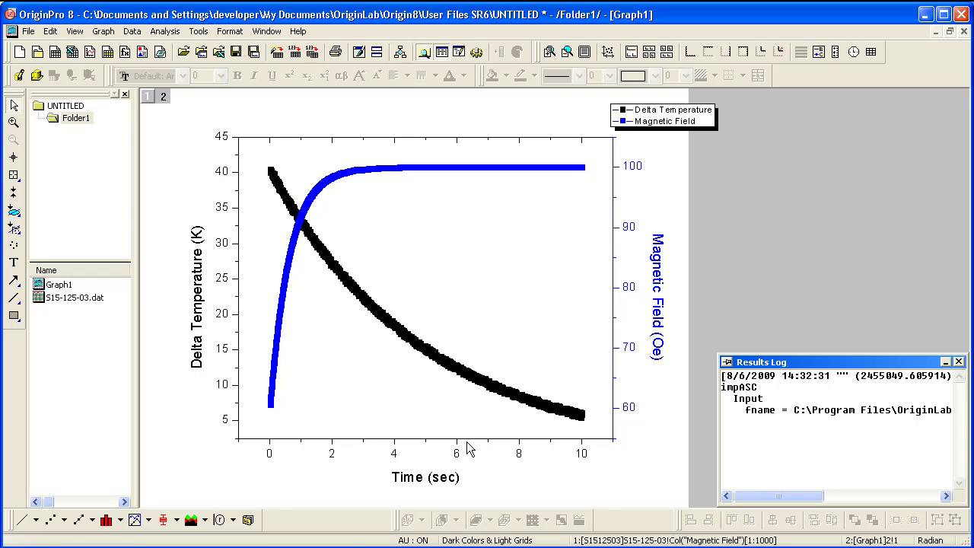
- Back in the worksheet, add a new column E and fill it with row numbers
double_click(85, 301)
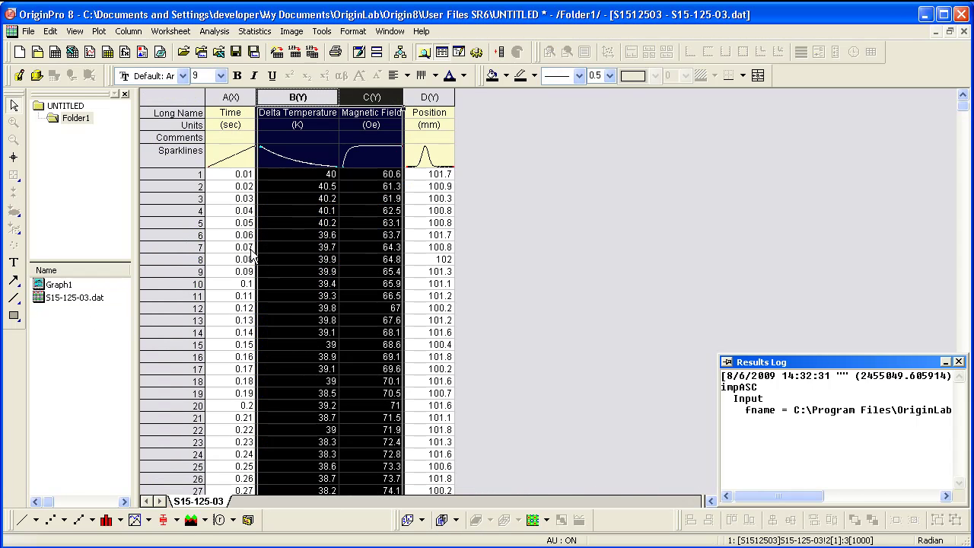
click(499, 51)
click(481, 97)
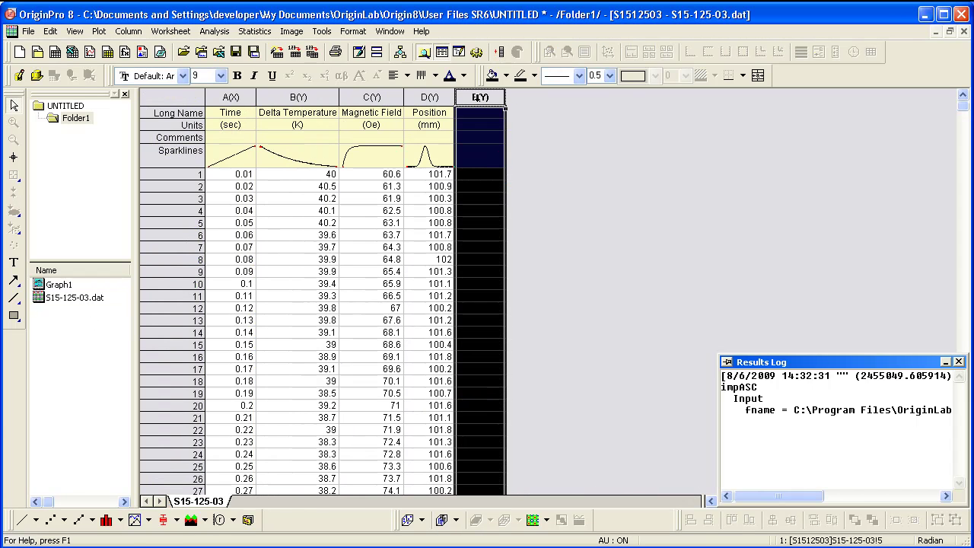
right_click(480, 96)
mouse_move(538, 303)
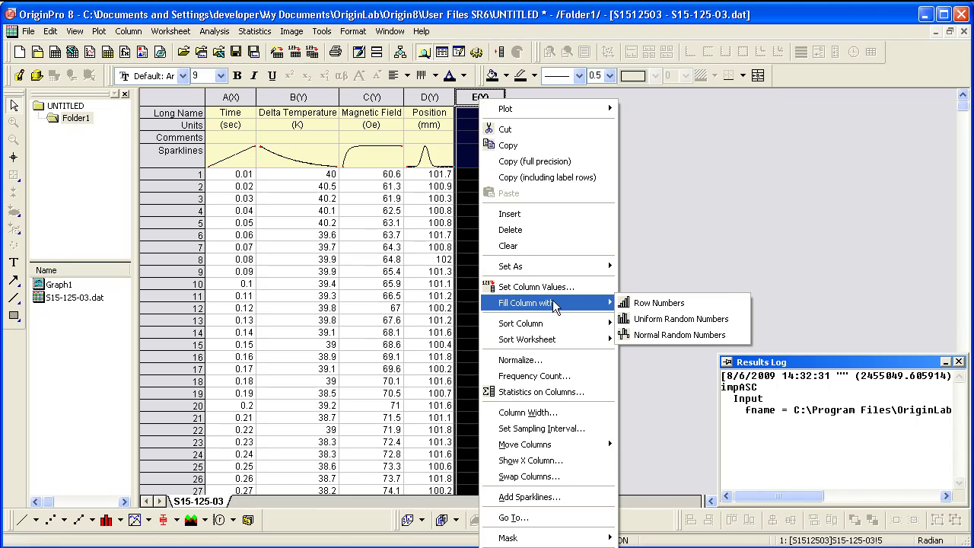
click(620, 303)
- Give column E the long name 'test'
click(481, 113)
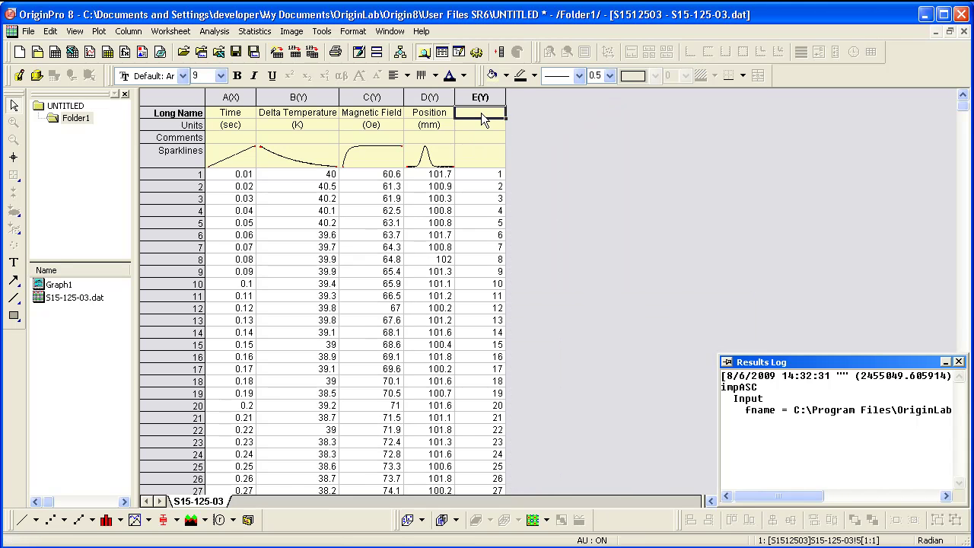
text(test)
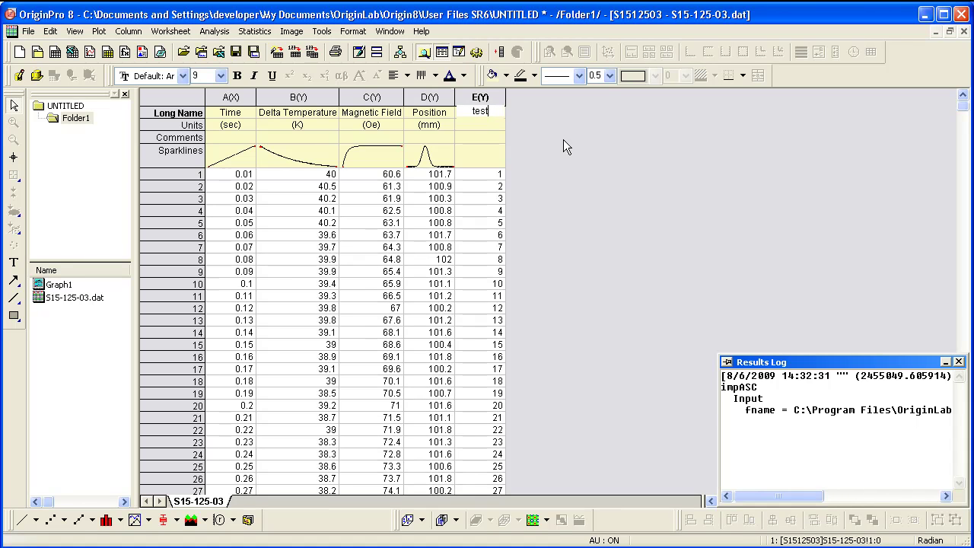
click(552, 180)
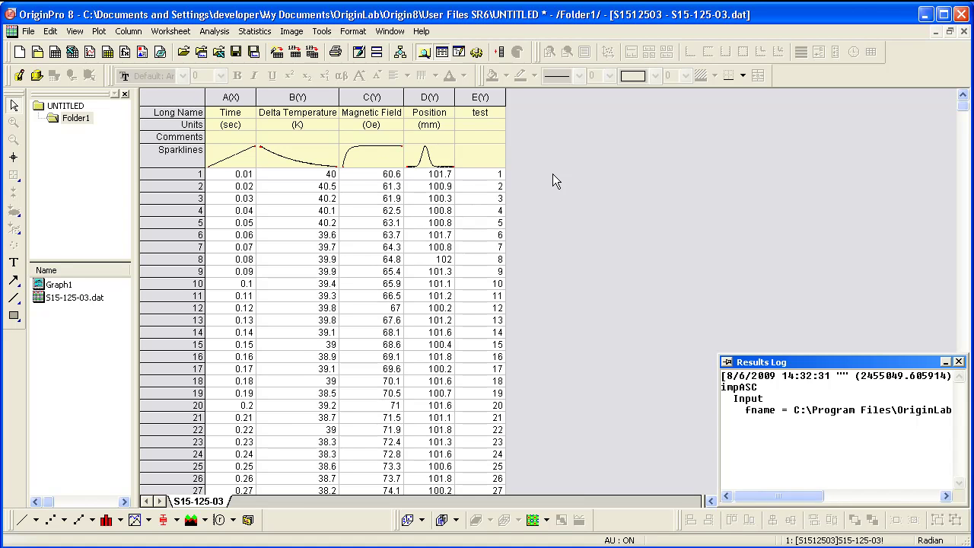
- Select columns B through E and plot them as a 4Ys Y-YYY multi-curve graph
drag(297, 97, 468, 92)
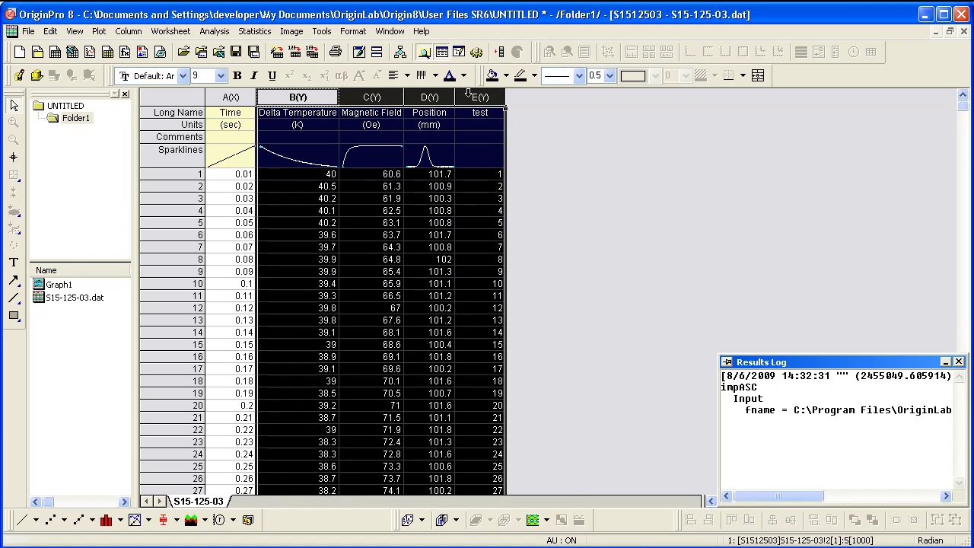
click(99, 32)
mouse_move(122, 118)
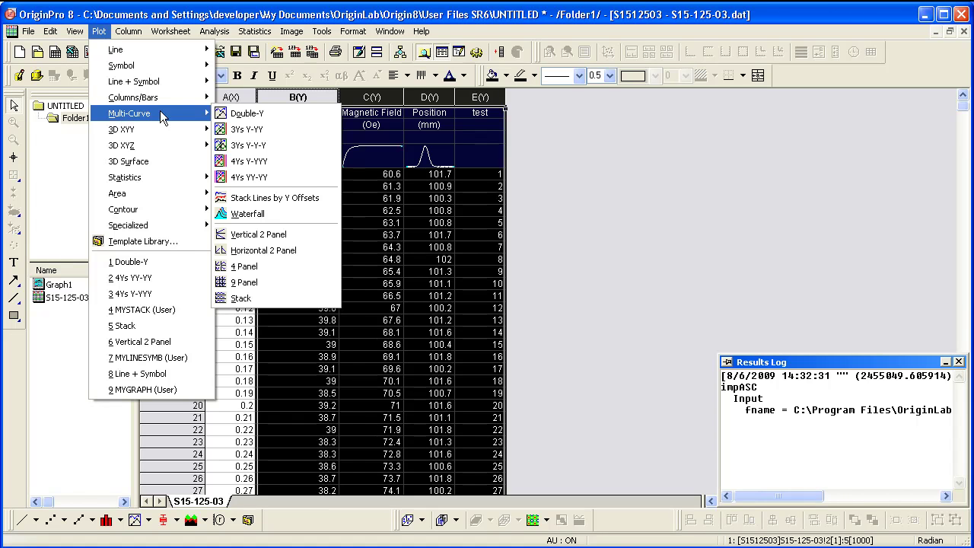
click(290, 157)
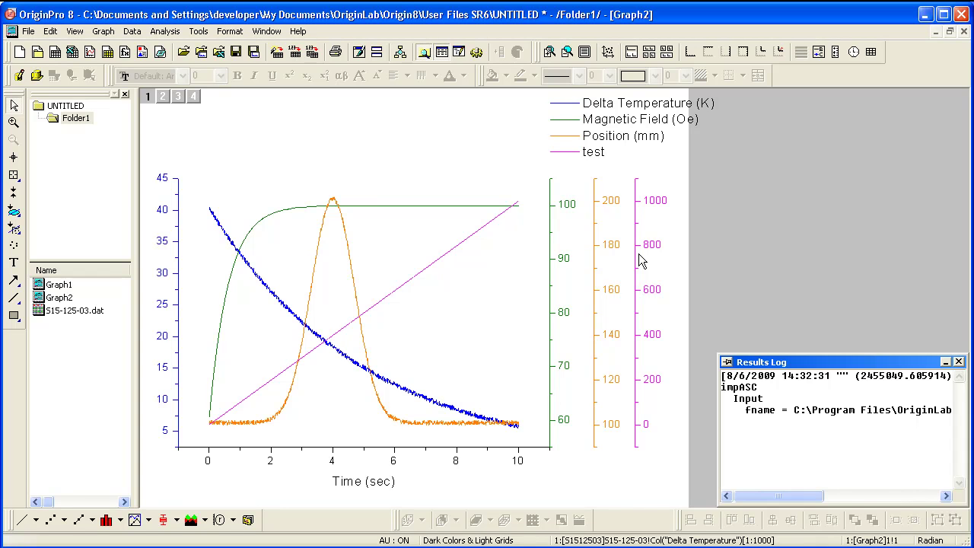
- Recolour the Position curve from orange to black using the line colour dropdown
click(351, 263)
click(533, 75)
click(527, 106)
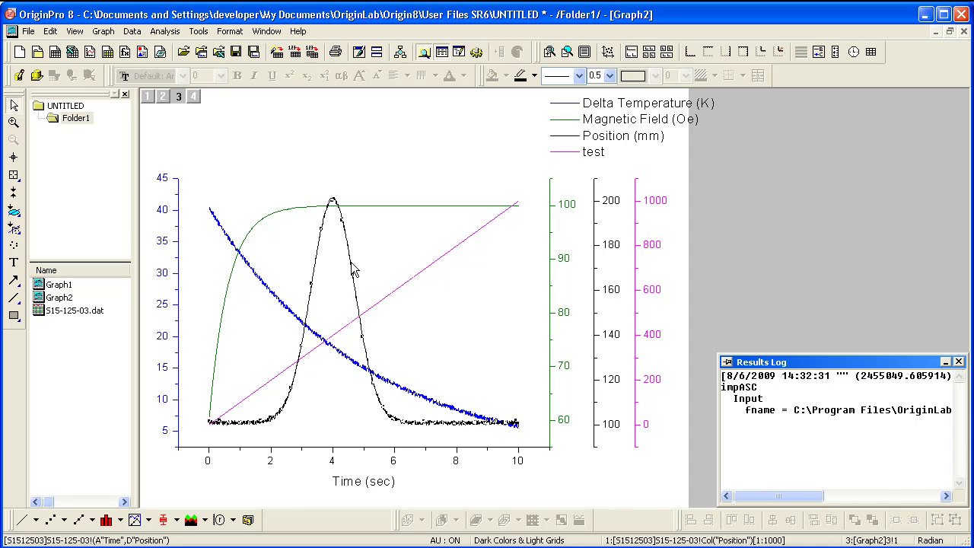
double_click(595, 288)
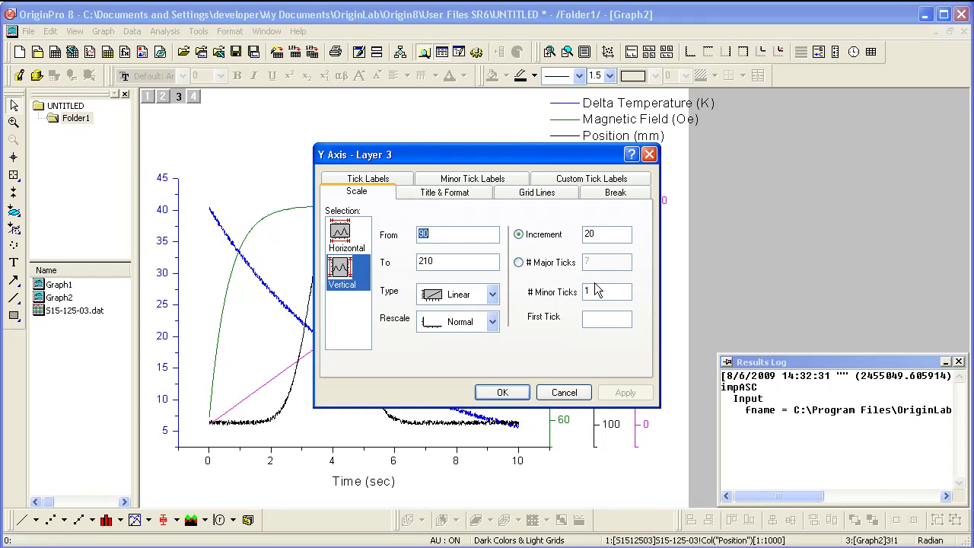
click(393, 181)
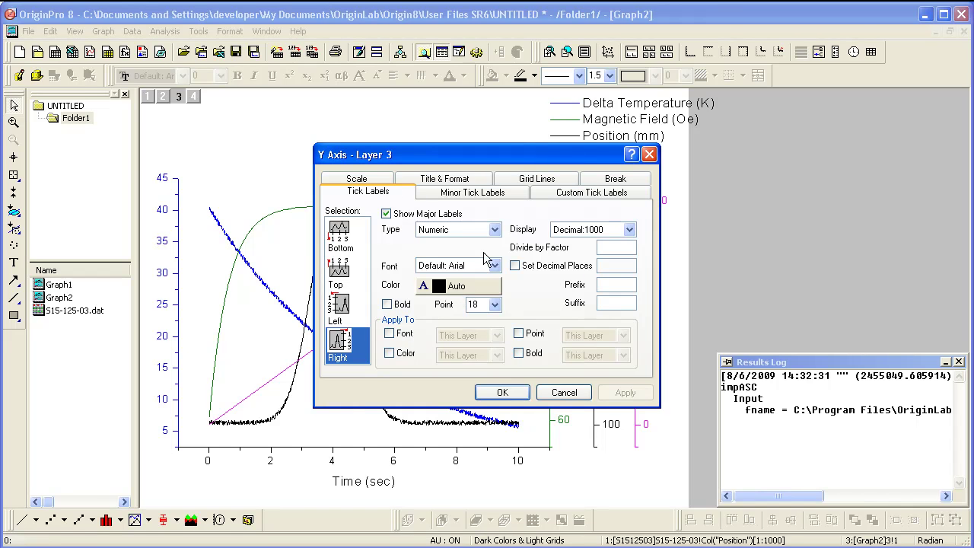
click(456, 180)
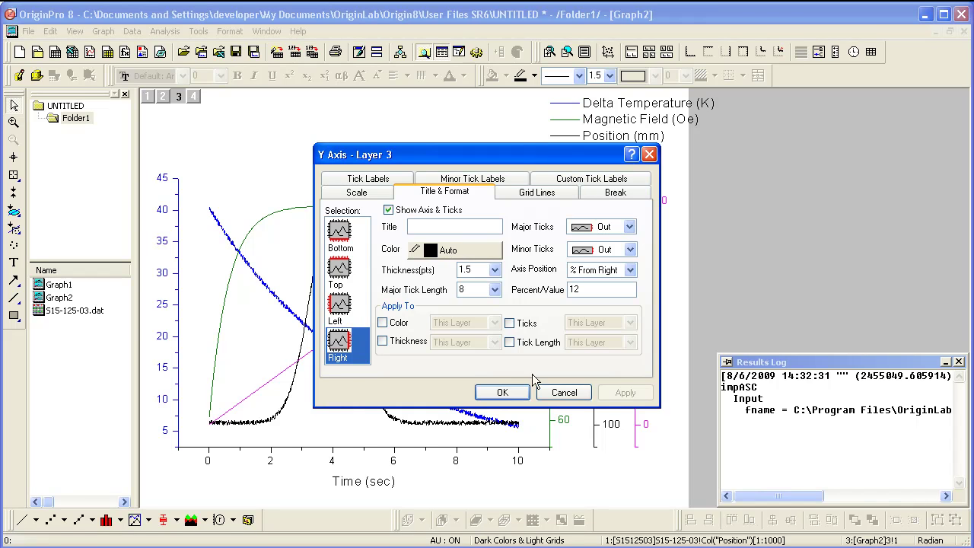
click(558, 394)
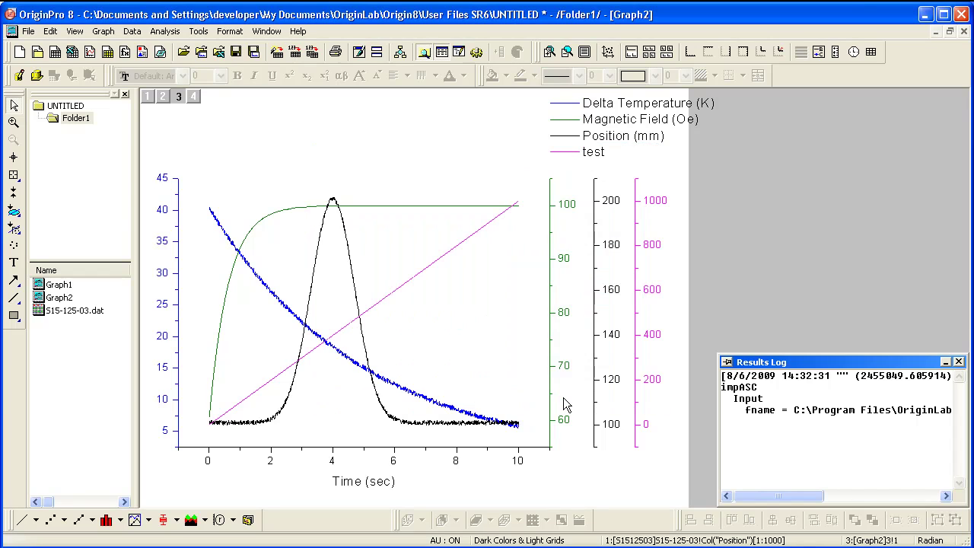
click(638, 332)
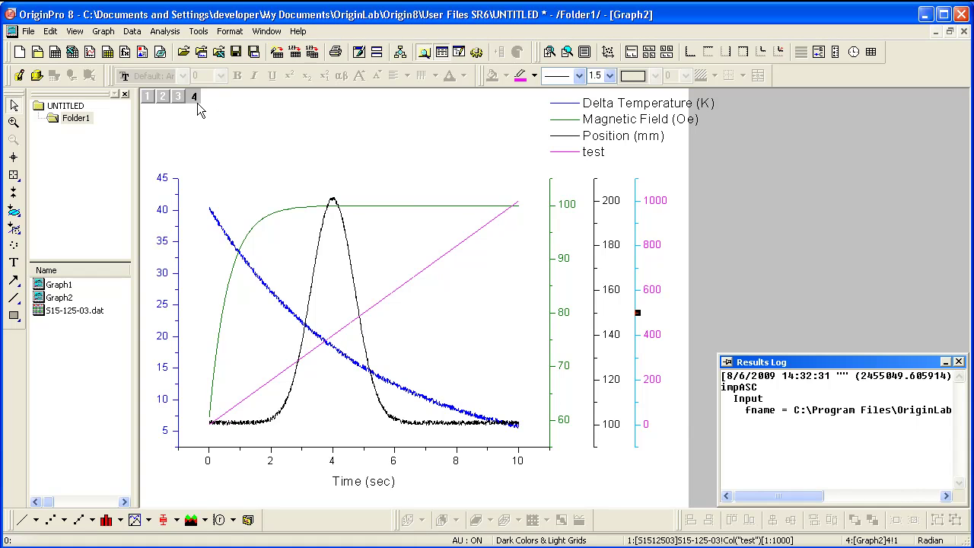
click(596, 308)
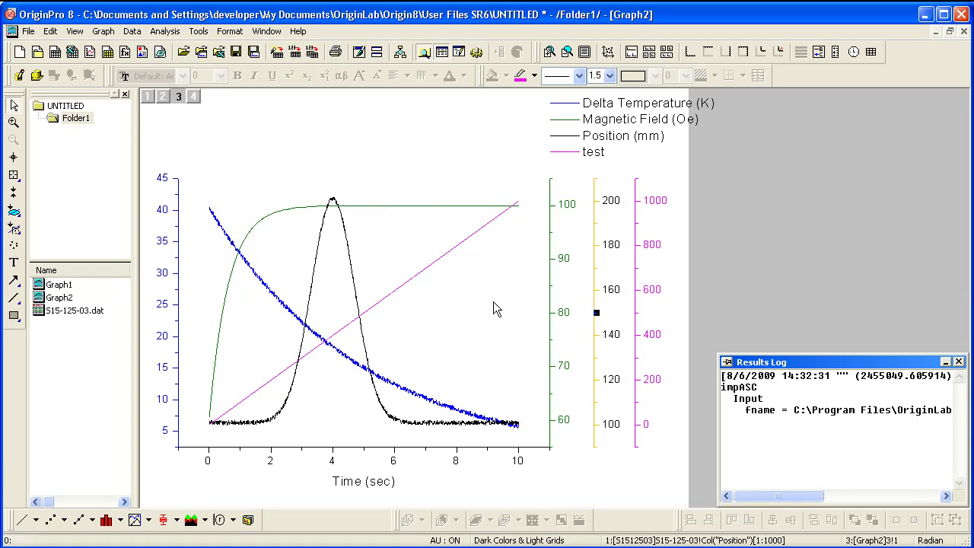
click(552, 314)
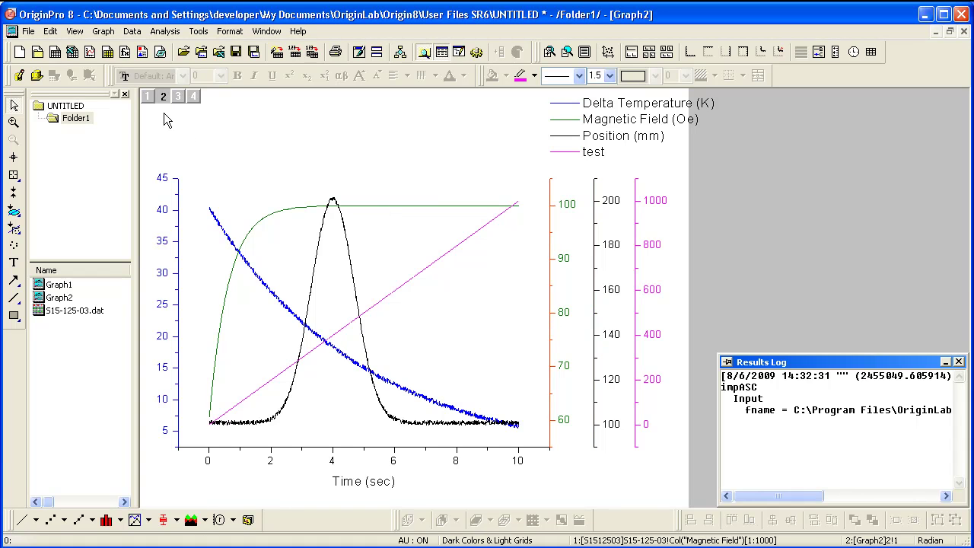
click(181, 239)
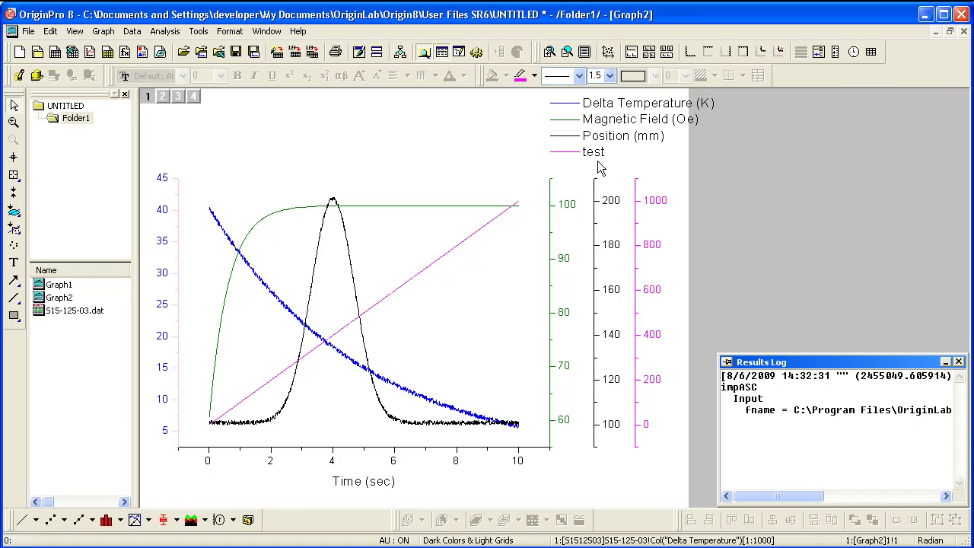
- From the data worksheet, plot the four Y columns as a 4Ys YY-YY multi-curve graph
double_click(95, 312)
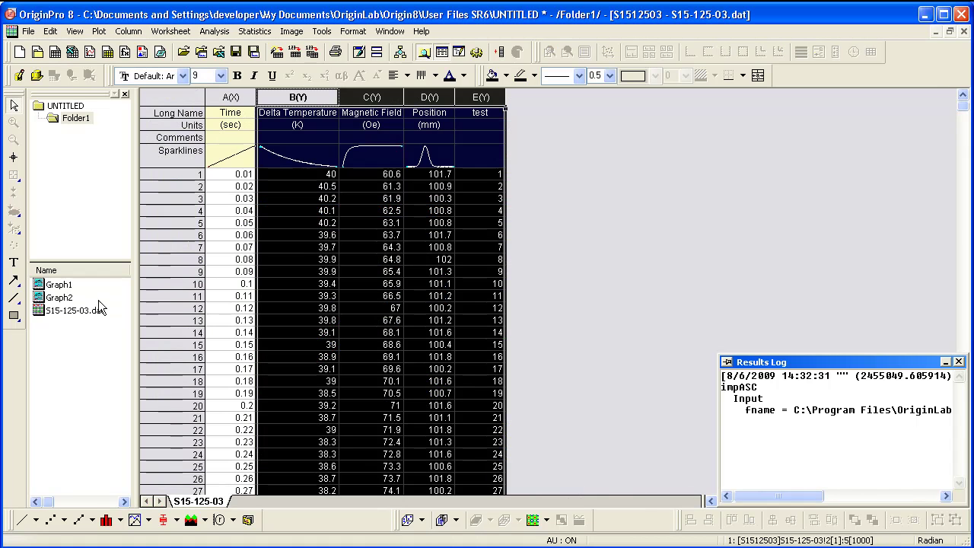
click(99, 33)
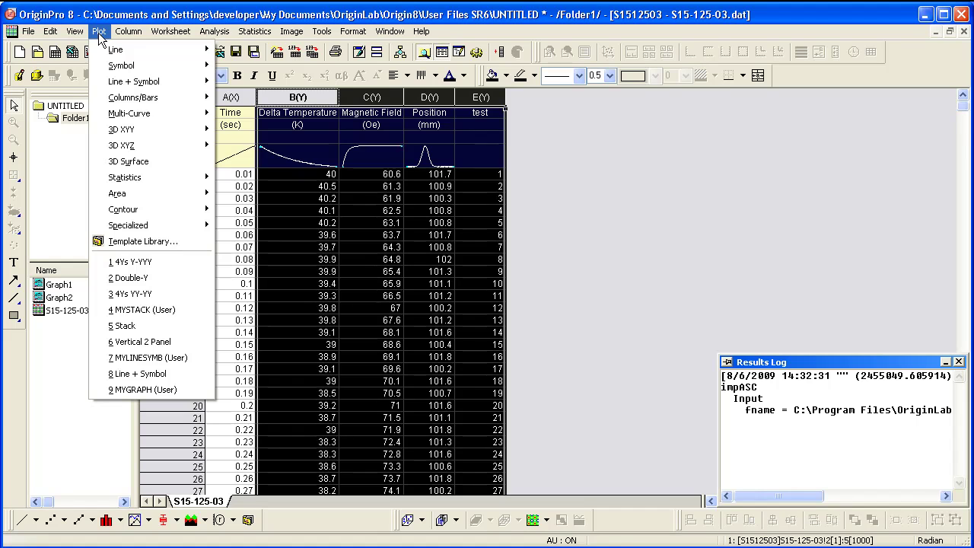
mouse_move(128, 118)
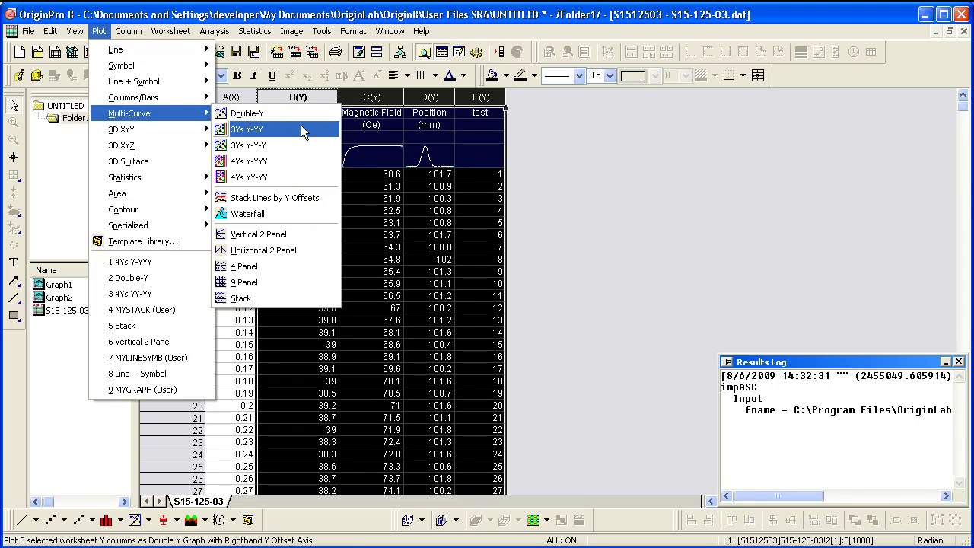
click(318, 181)
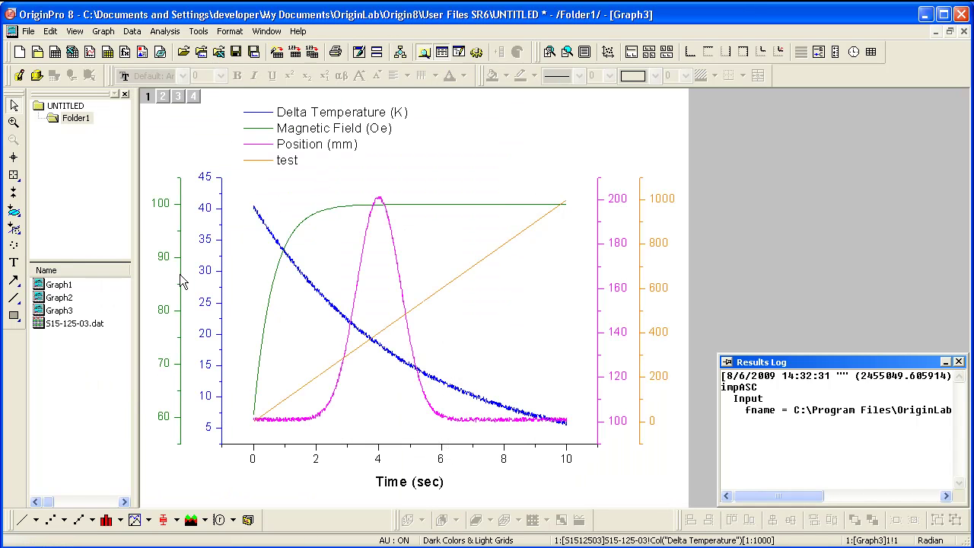